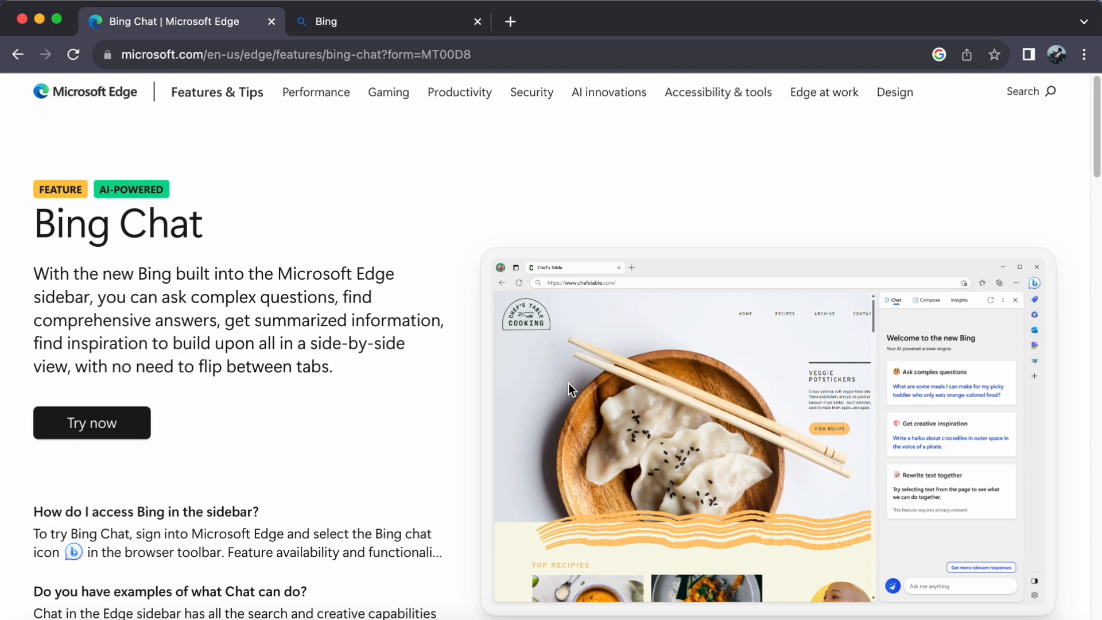
# Step: Open the Microsoft Edge Features & Tips page and look through its feature sections to the new Bing introduction
pyautogui.click(124, 100)
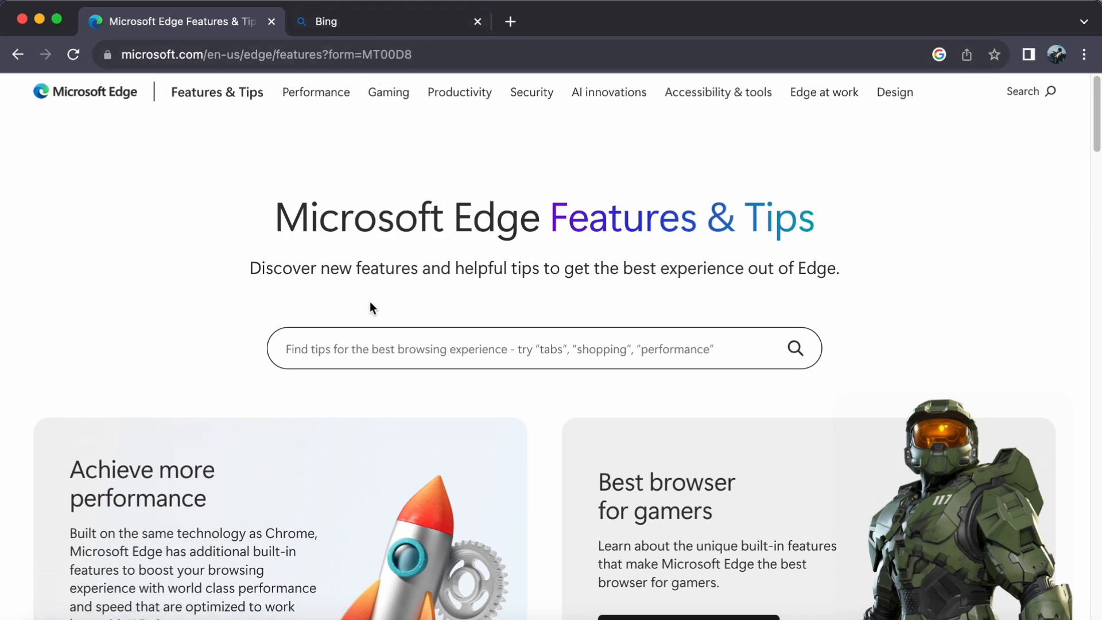
pyautogui.scroll(-9, 389, 353)
pyautogui.scroll(-4, 390, 357)
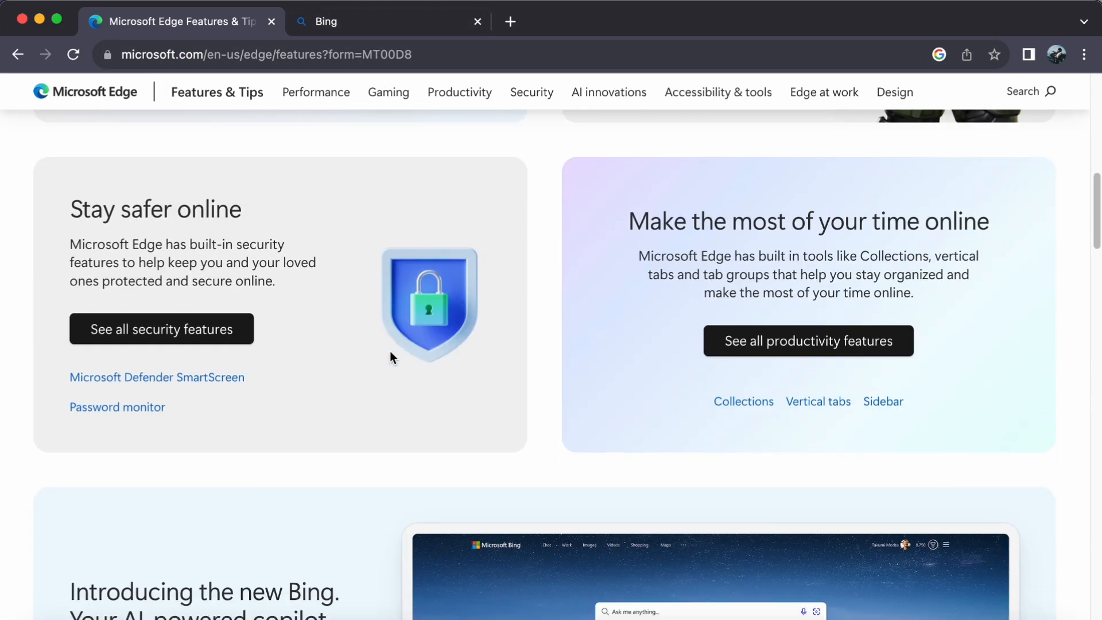
pyautogui.scroll(12, 390, 357)
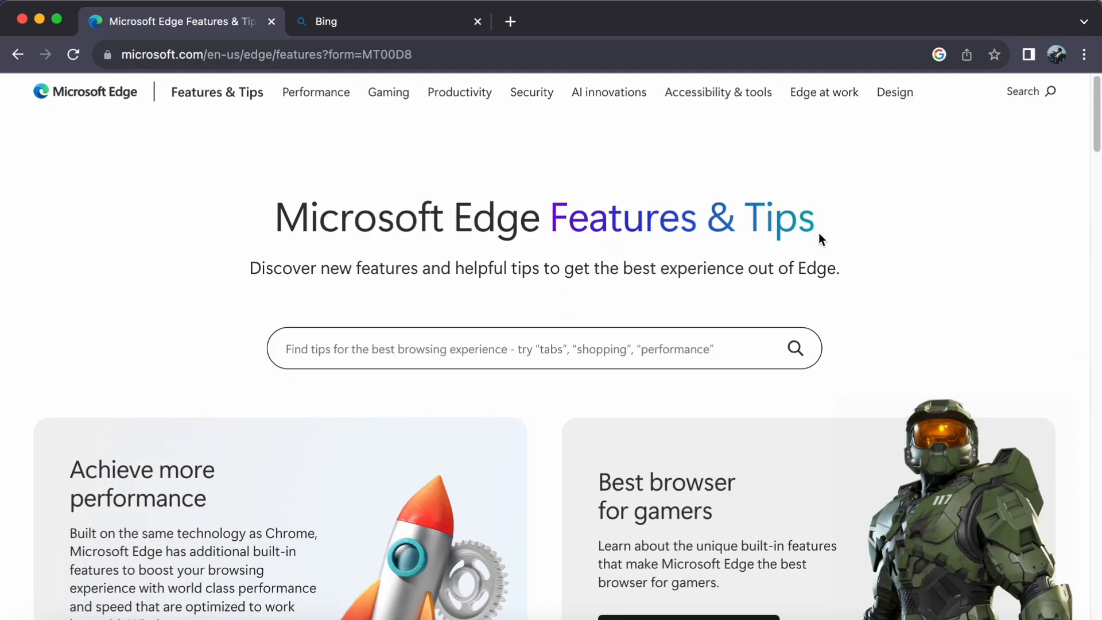
pyautogui.scroll(-8, 771, 294)
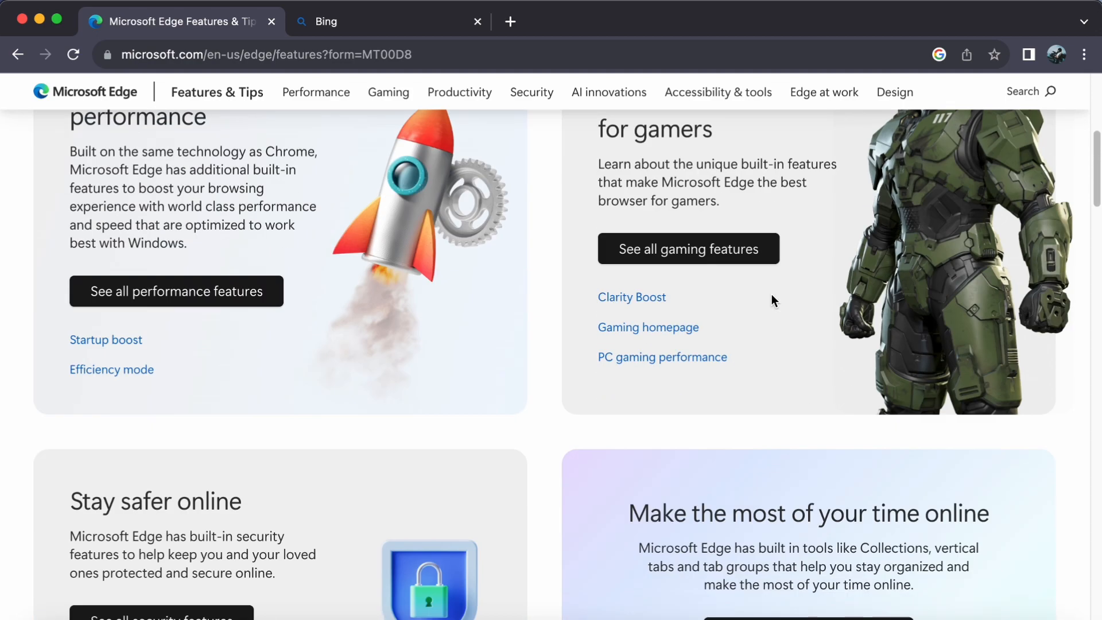
pyautogui.scroll(-14, 772, 301)
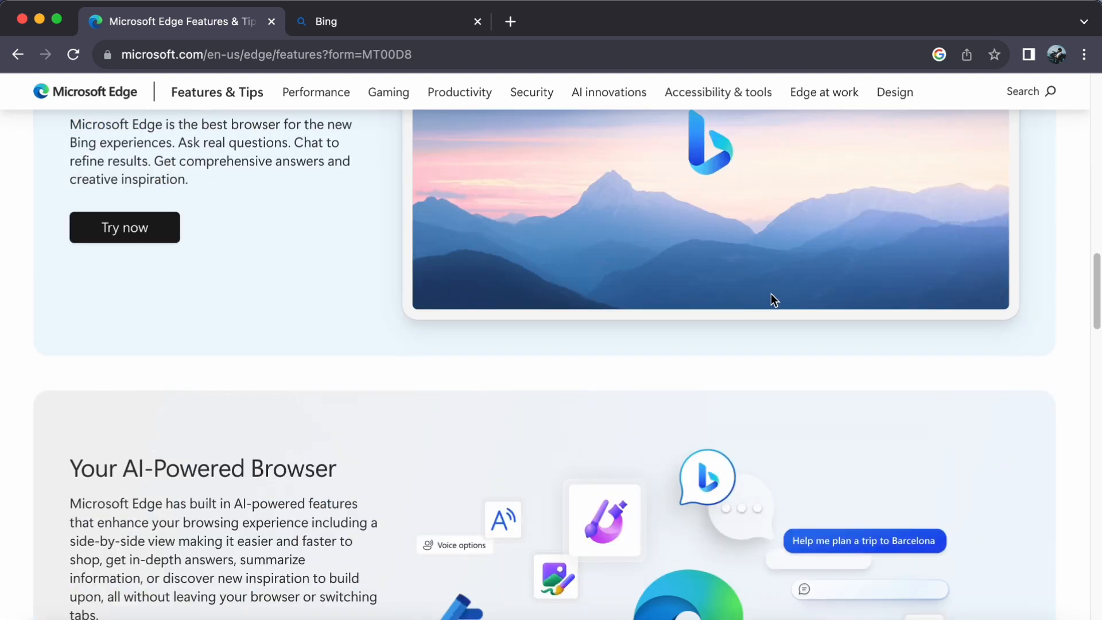
pyautogui.scroll(4, 770, 294)
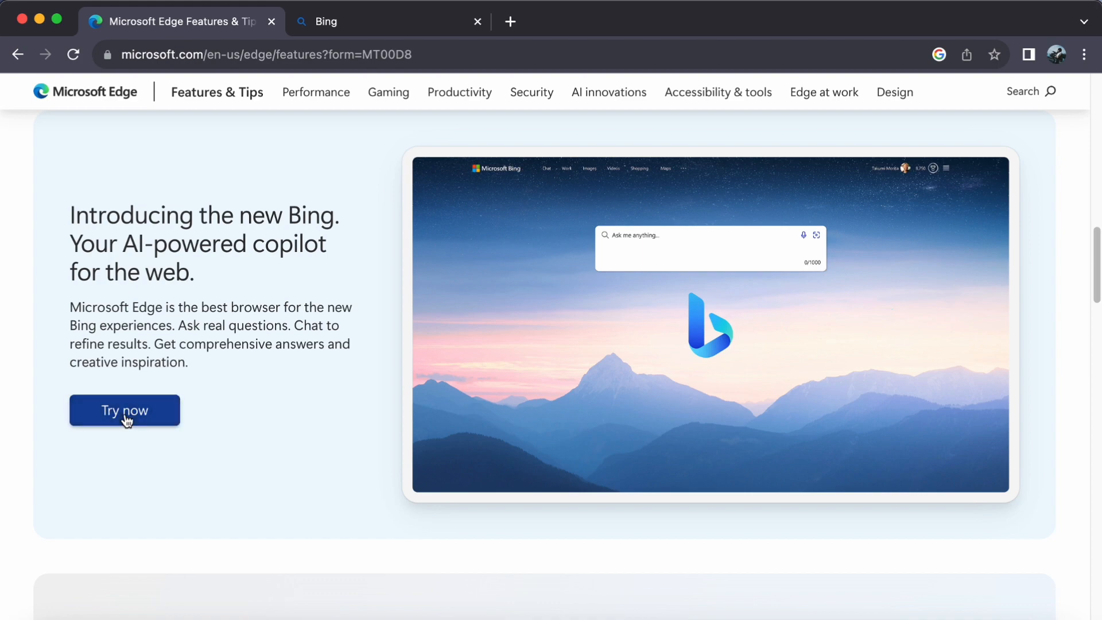
# Step: Open the Accessibility & tools page and review its learning tool cards
pyautogui.click(686, 102)
pyautogui.scroll(-10, 413, 321)
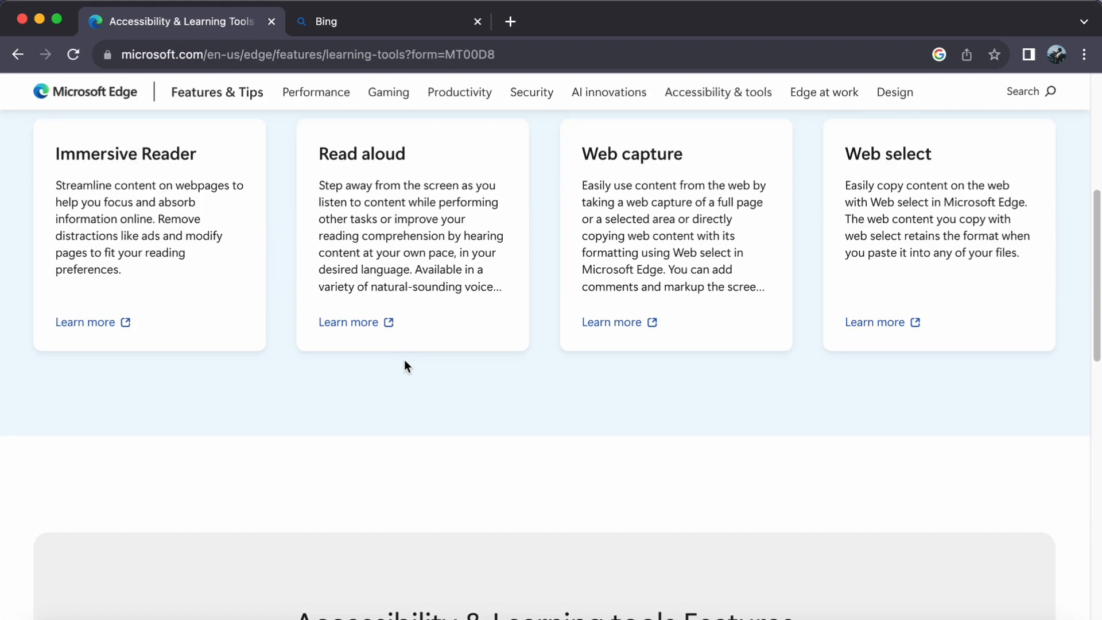
pyautogui.scroll(10, 416, 396)
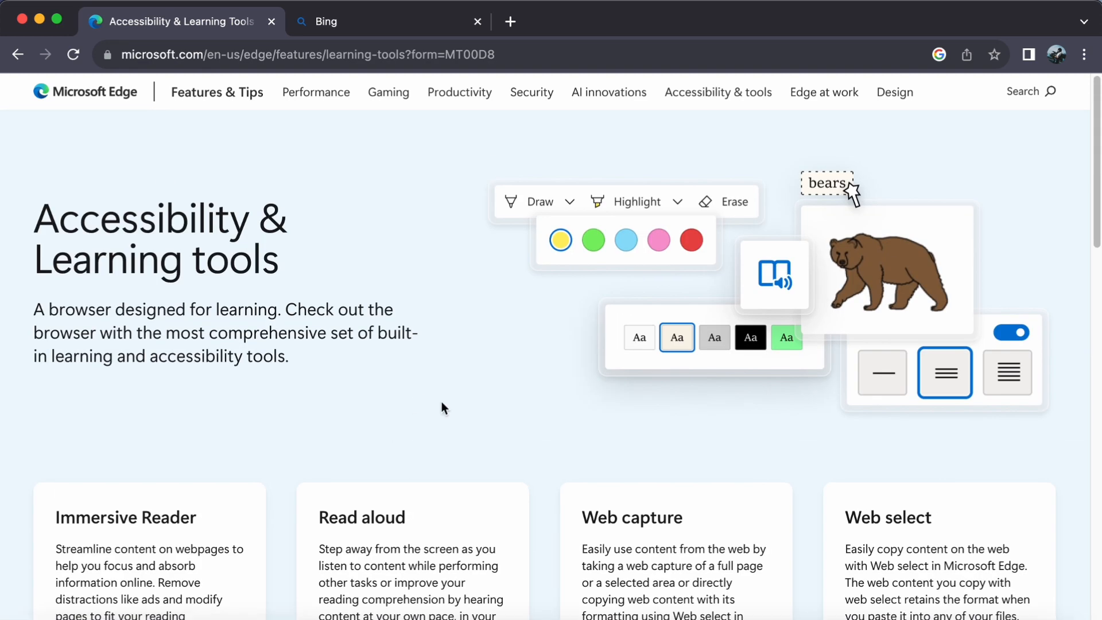
# Step: Return to the Features & Tips page and review its sections through Your AI-Powered Browser
pyautogui.click(120, 101)
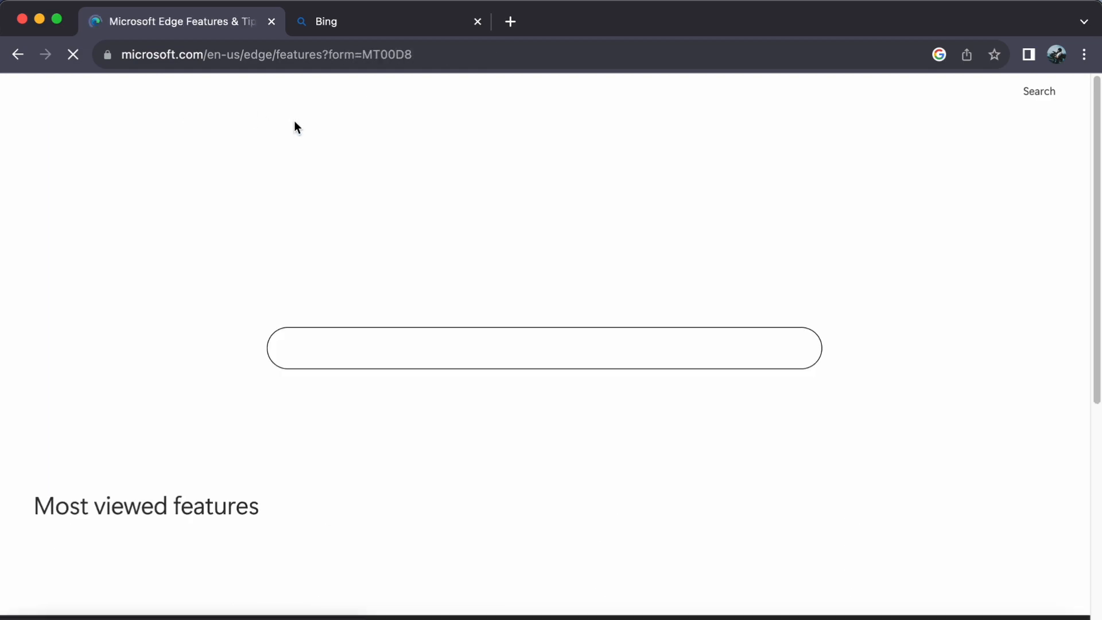
pyautogui.scroll(-1, 408, 291)
pyautogui.scroll(-12, 408, 293)
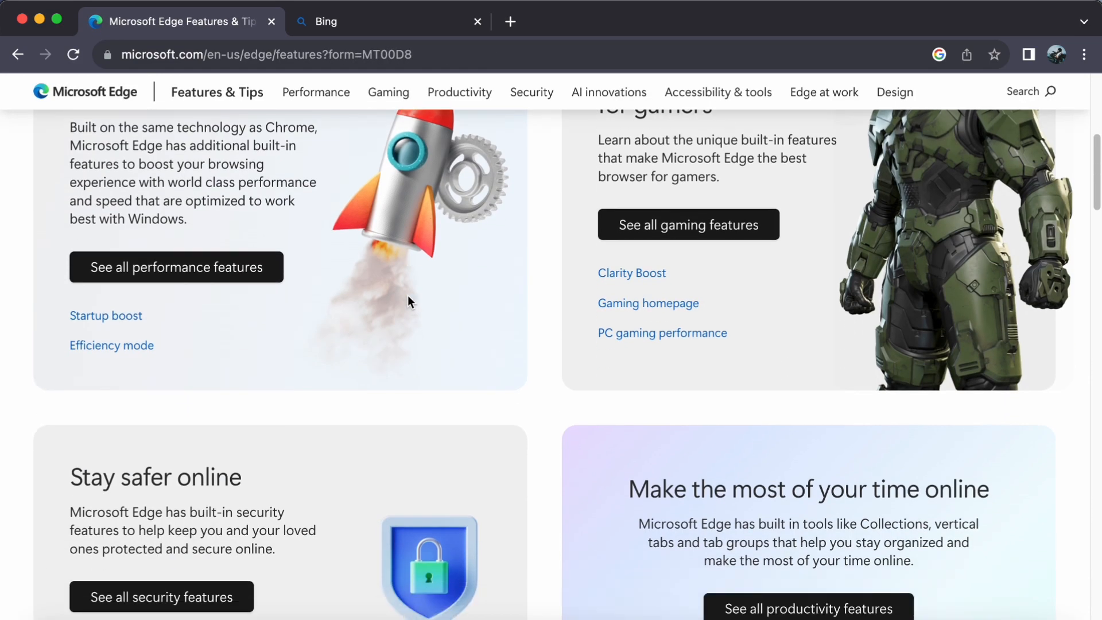
pyautogui.scroll(-15, 481, 285)
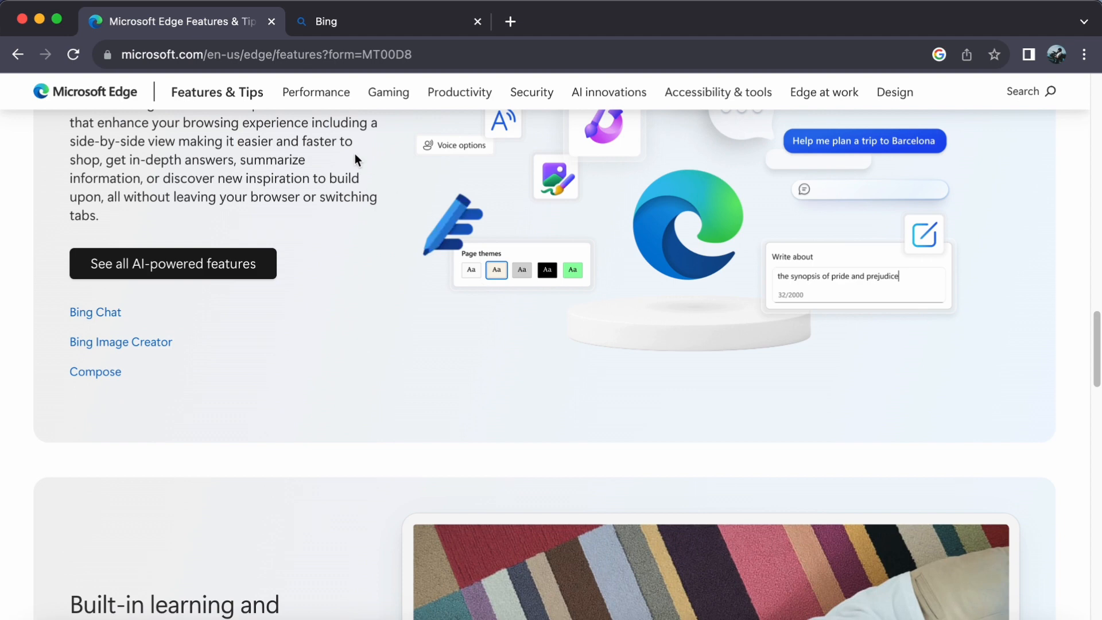
# Step: Switch to the open Bing page, open its Chat, and look over the welcome page and conversation styles
pyautogui.click(345, 30)
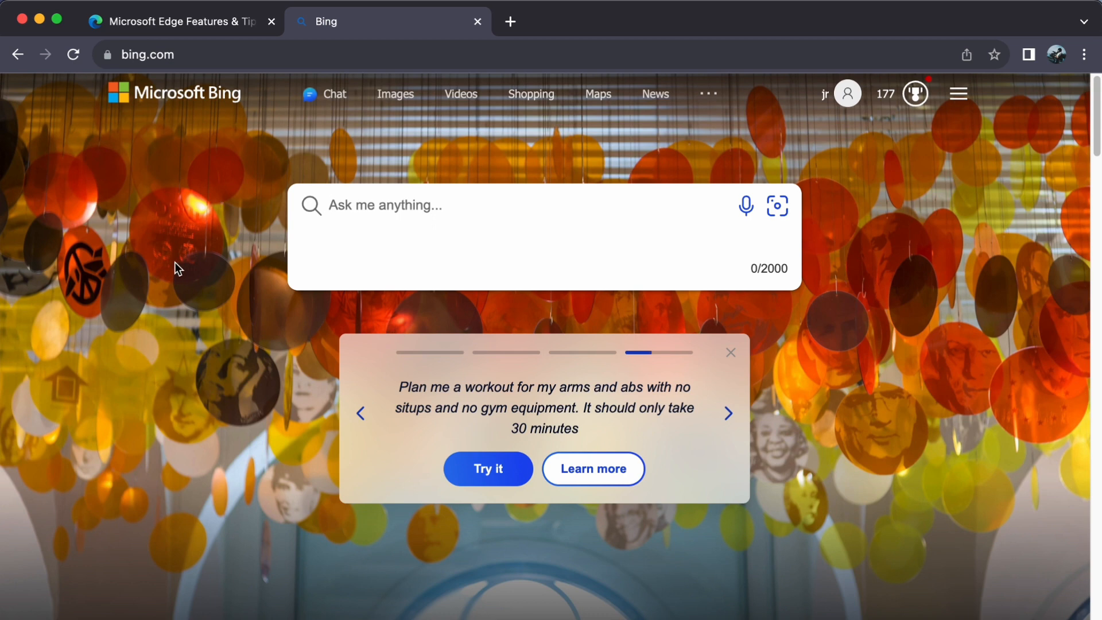
pyautogui.click(328, 97)
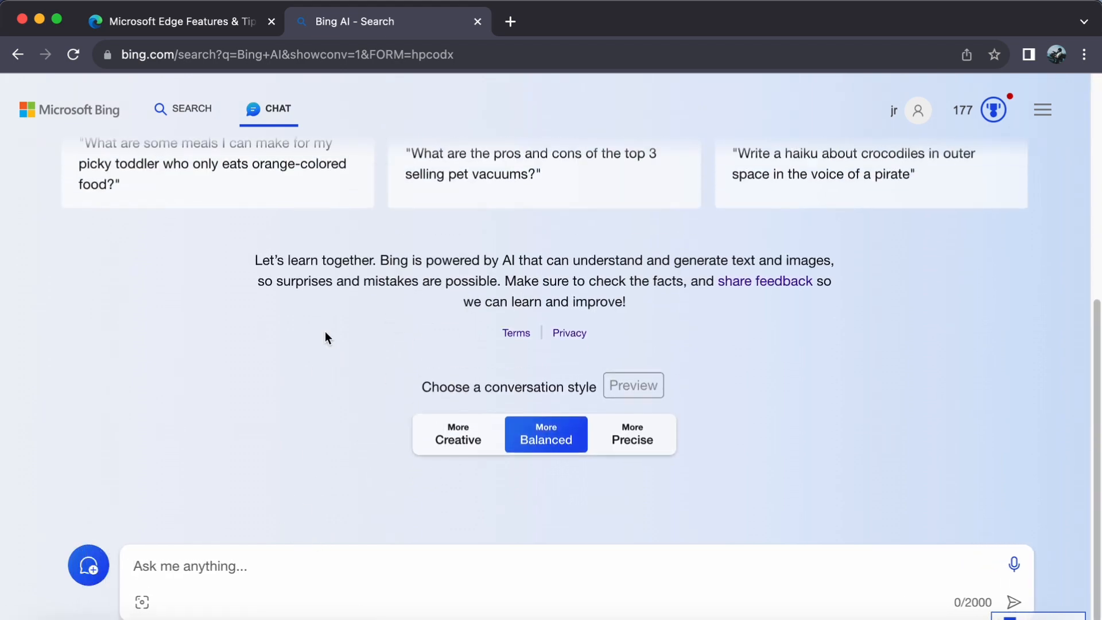
pyautogui.scroll(5, 324, 332)
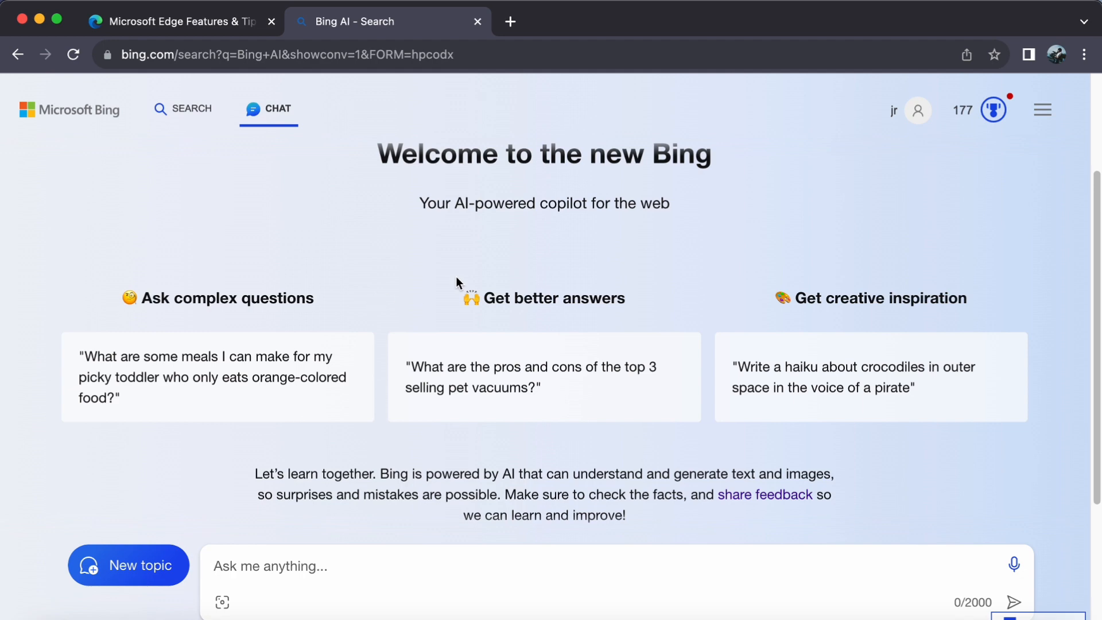
pyautogui.scroll(-5, 516, 435)
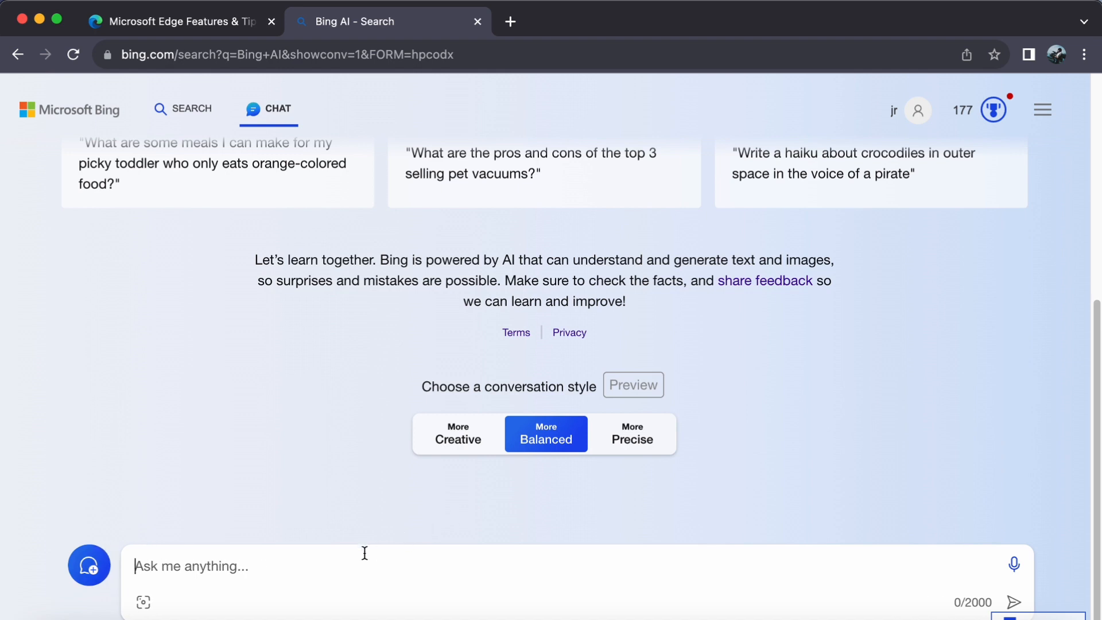
# Step: Ask the chat "2 plus 16" and send the suggested follow-up "Can you calculate 2 to the power of 16?"
pyautogui.write('2 plus ')
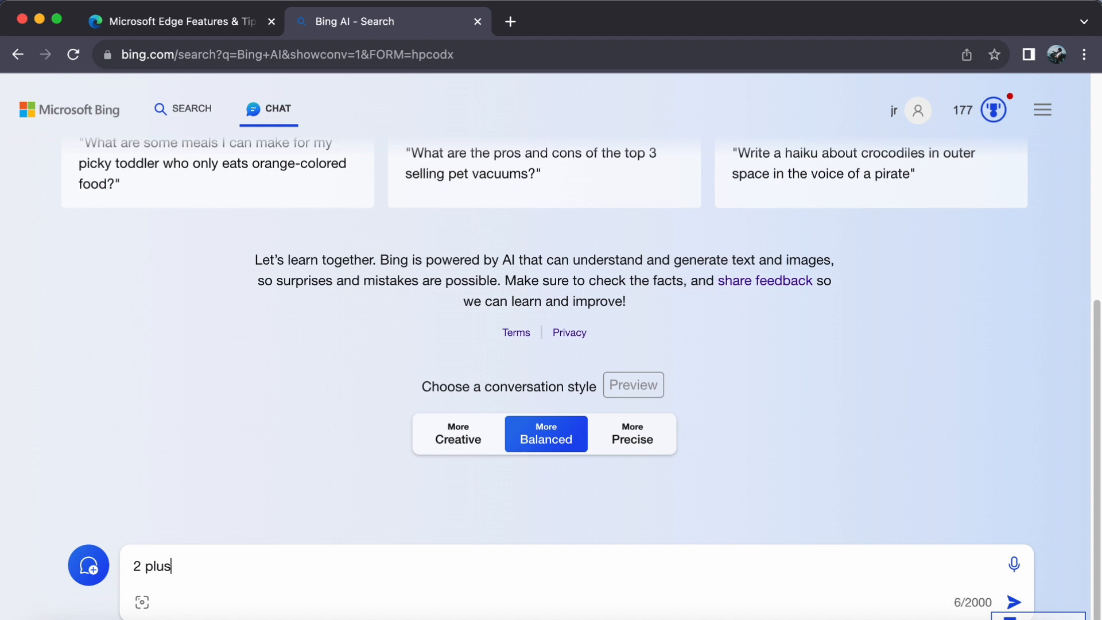
pyautogui.write('16')
pyautogui.press('Return')
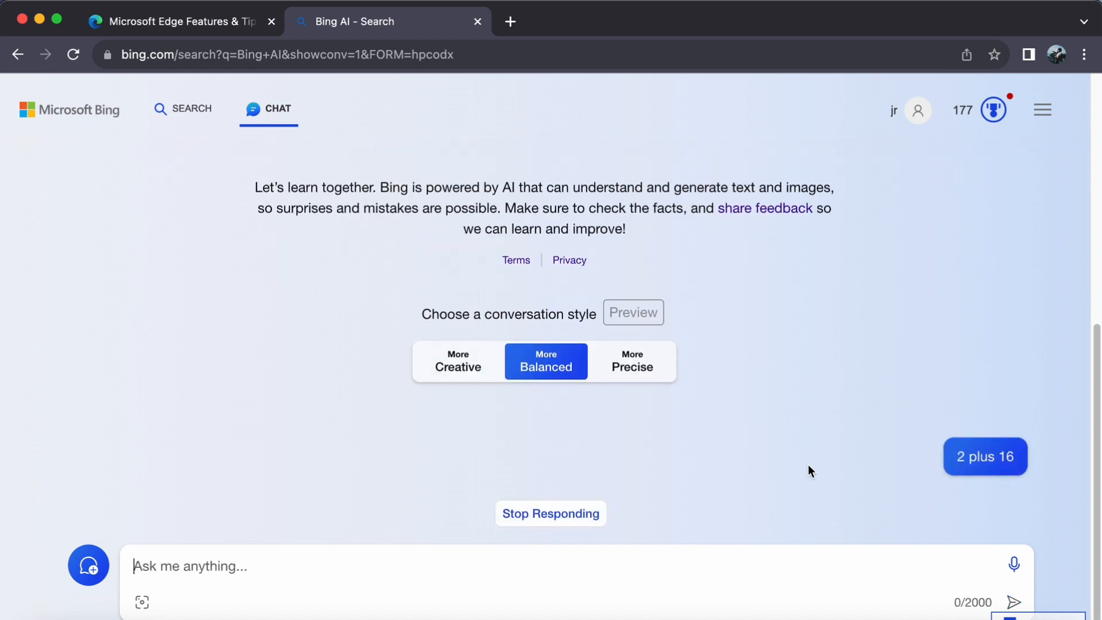
pyautogui.moveTo(959, 469)
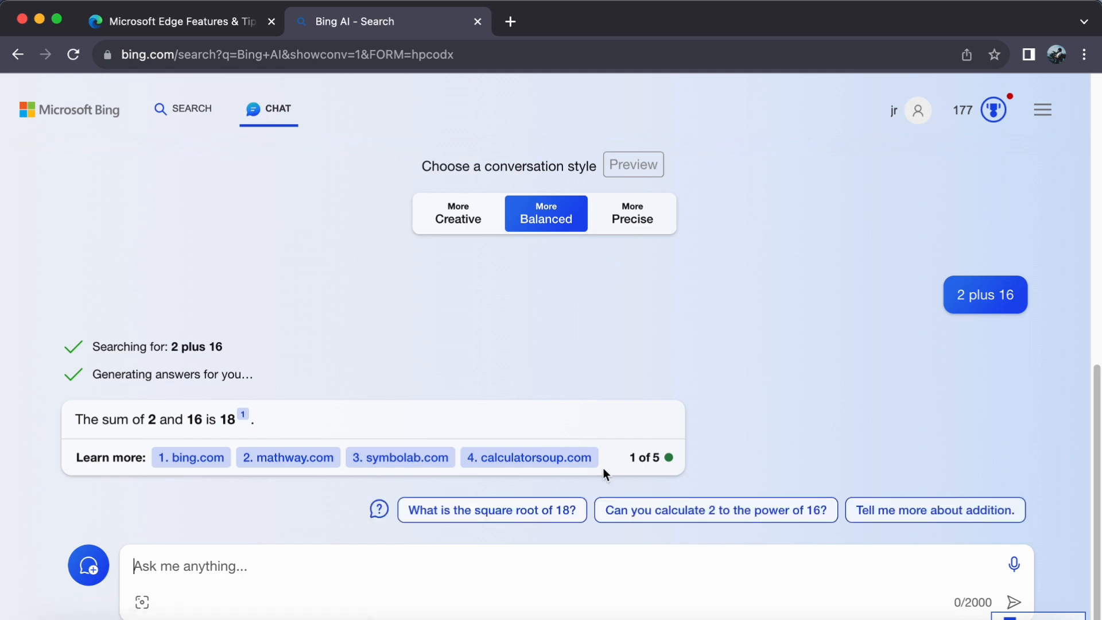
pyautogui.click(670, 511)
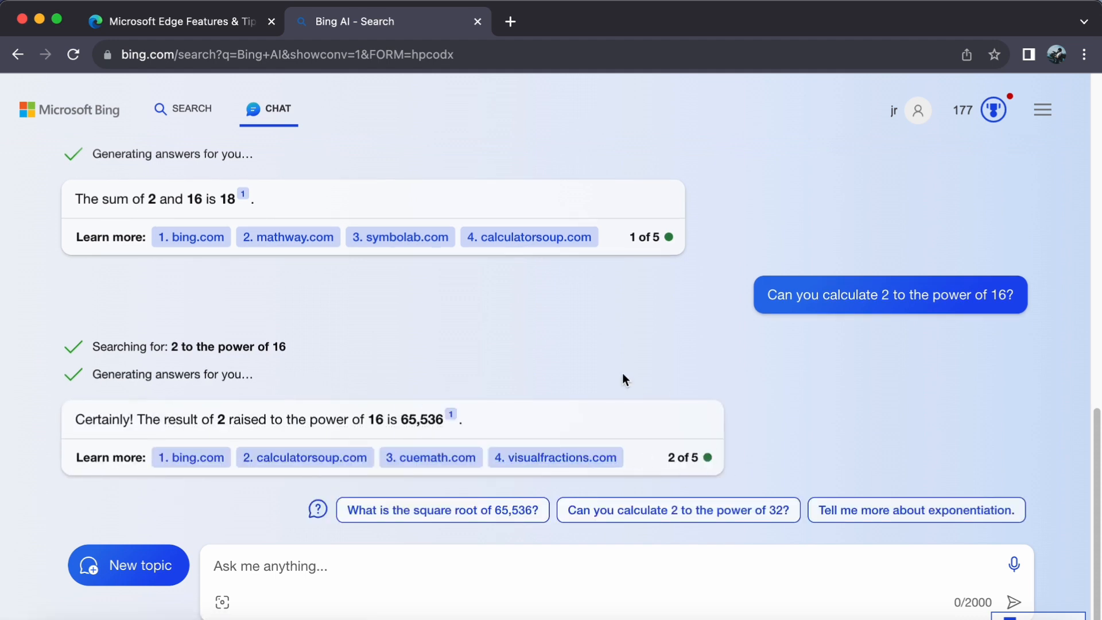
# Step: Look back over the conversation and start a new chat topic
pyautogui.scroll(10, 623, 374)
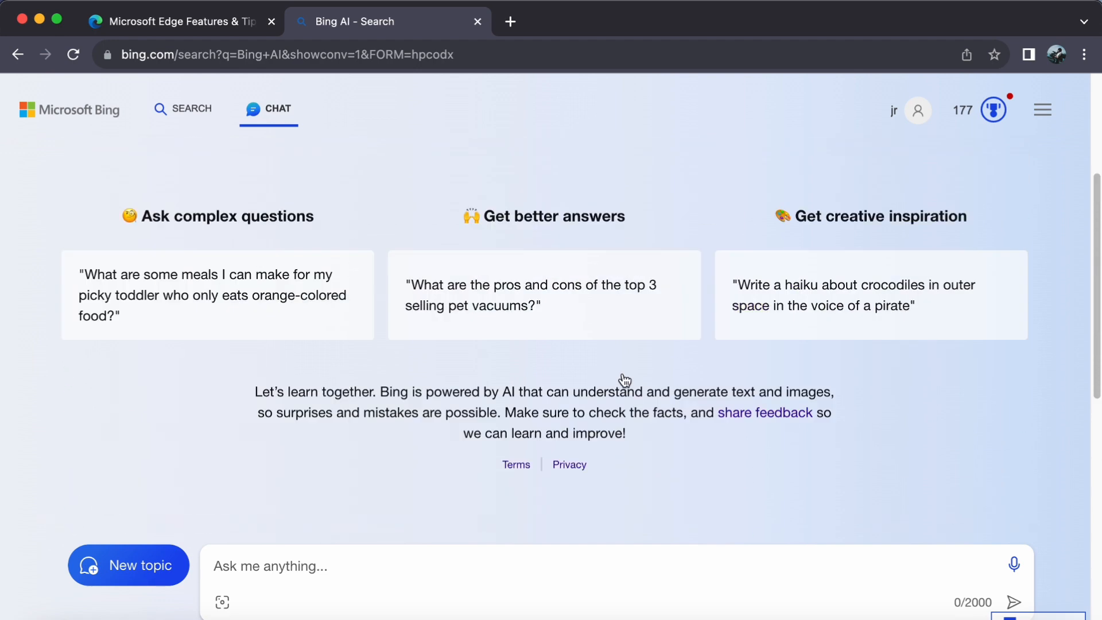
pyautogui.scroll(3, 624, 378)
pyautogui.click(155, 566)
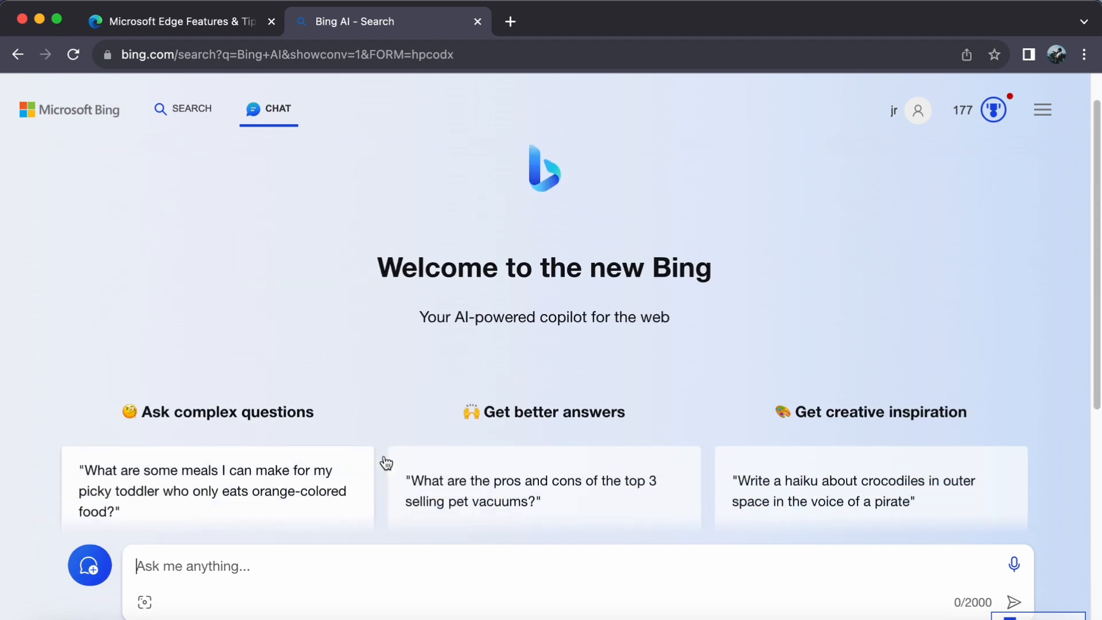
# Step: Try the More Creative, More Balanced and More Precise conversation styles, finishing with More Balanced selected
pyautogui.click(447, 370)
pyautogui.click(535, 369)
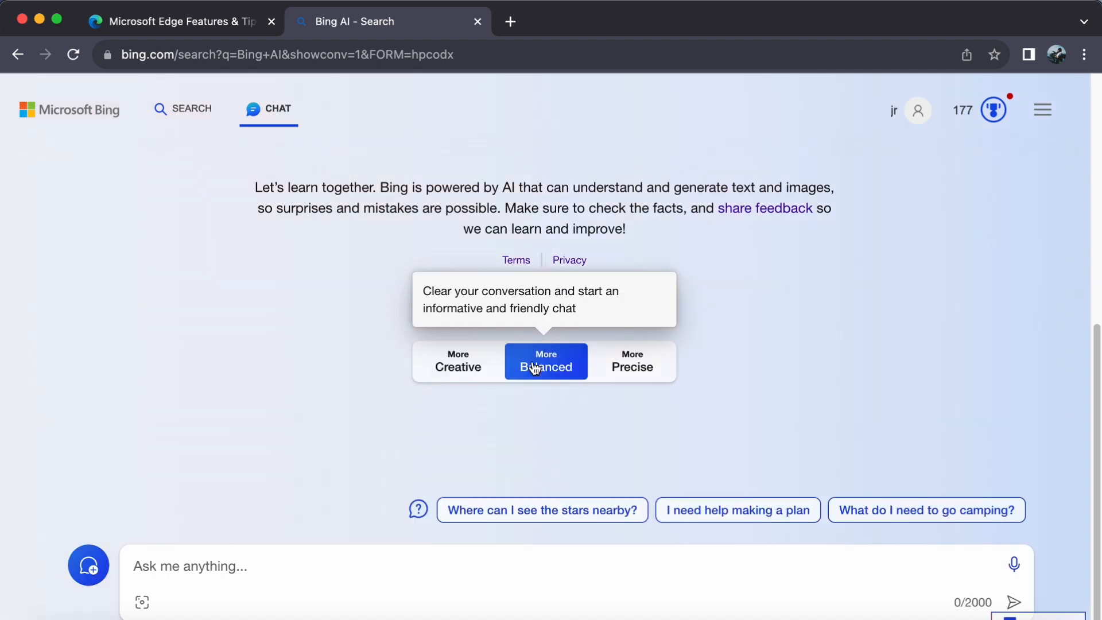
pyautogui.click(611, 366)
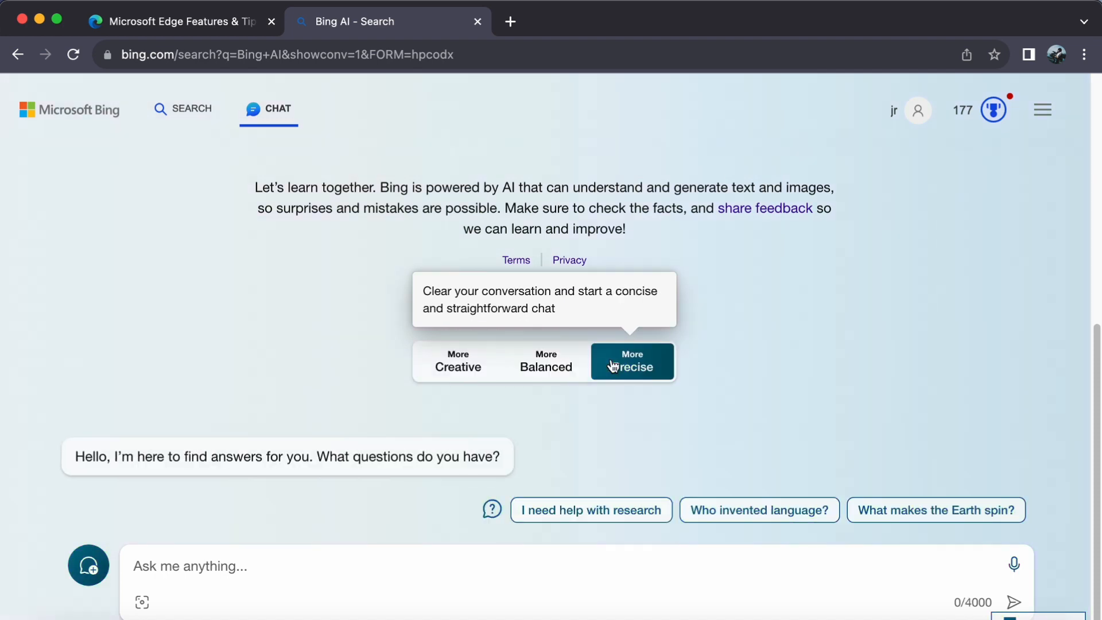
pyautogui.click(454, 368)
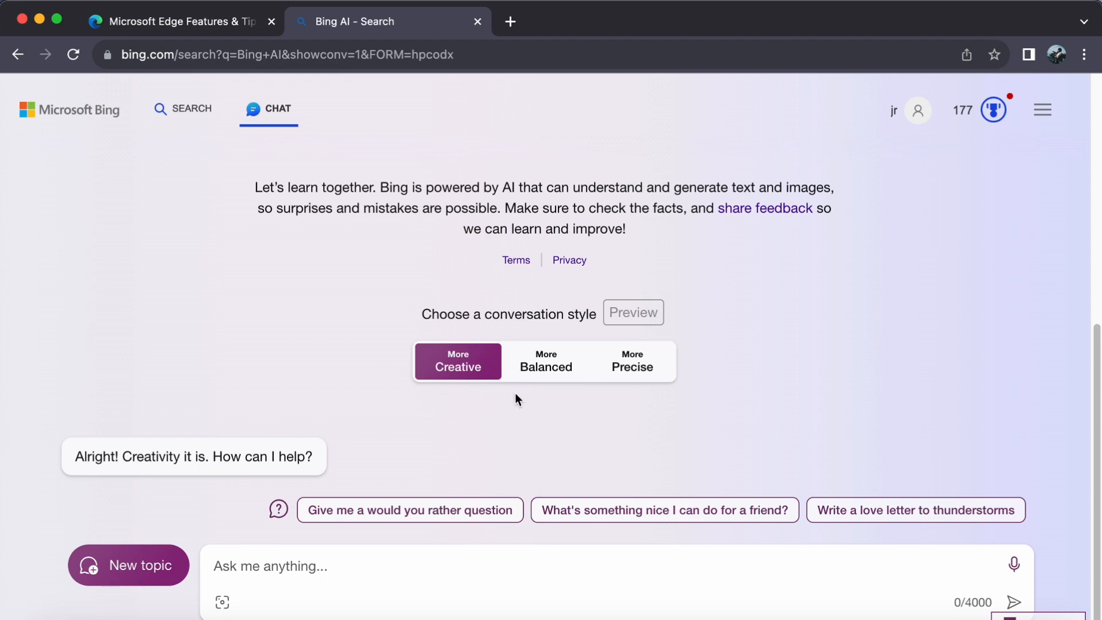
pyautogui.click(534, 367)
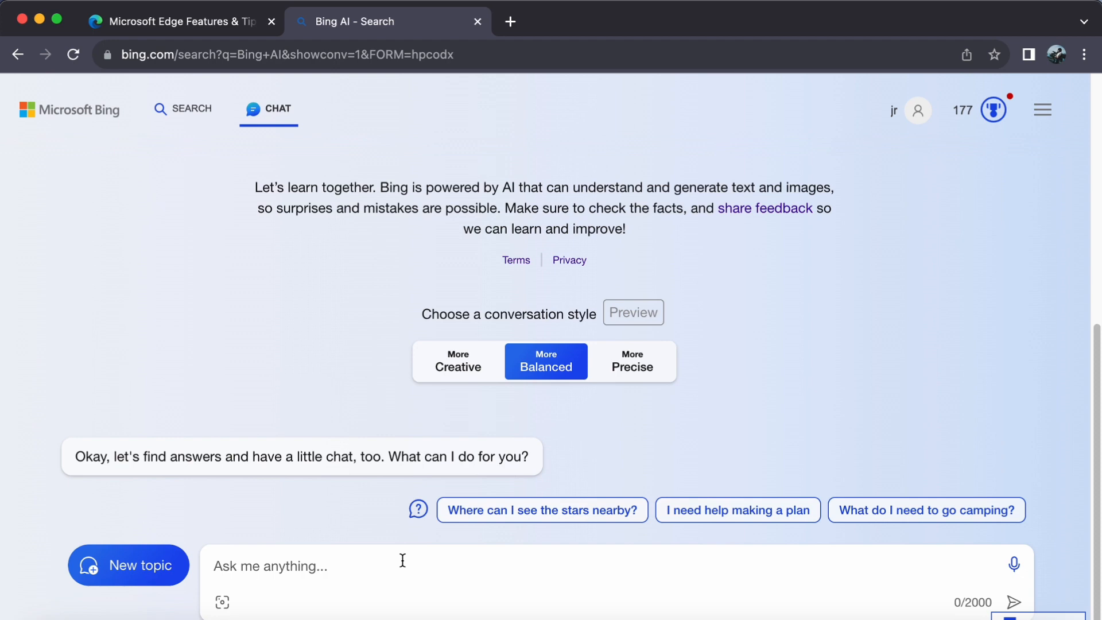
# Step: Send the suggested questions "Where can I see the stars nearby?" and "What are some popular constellations?", stopping the second response early
pyautogui.click(467, 513)
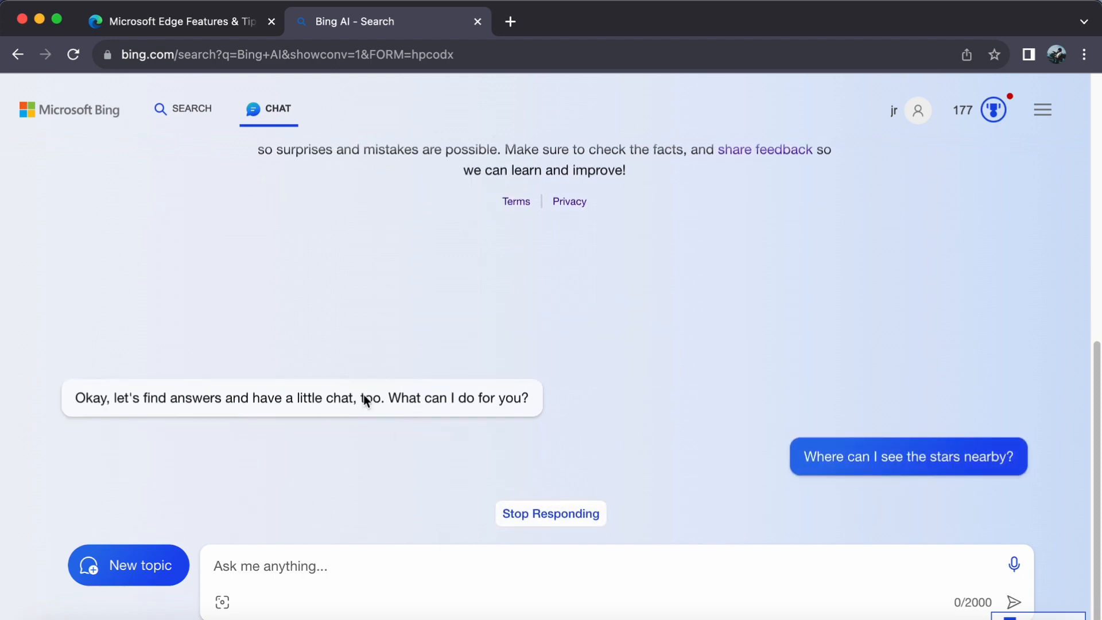
pyautogui.moveTo(870, 464)
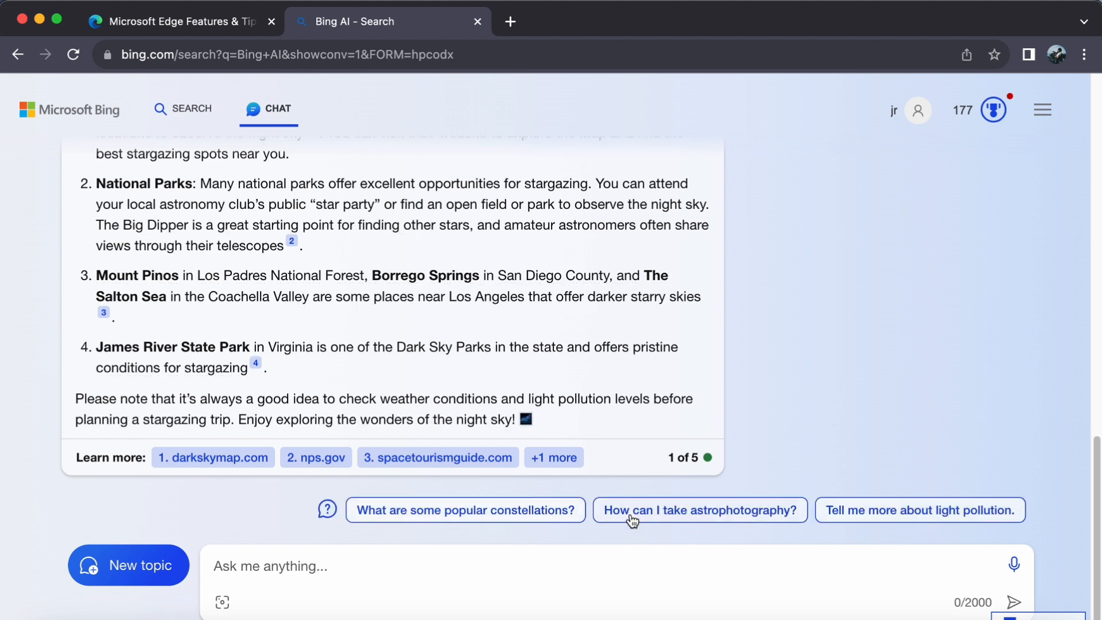
pyautogui.click(431, 516)
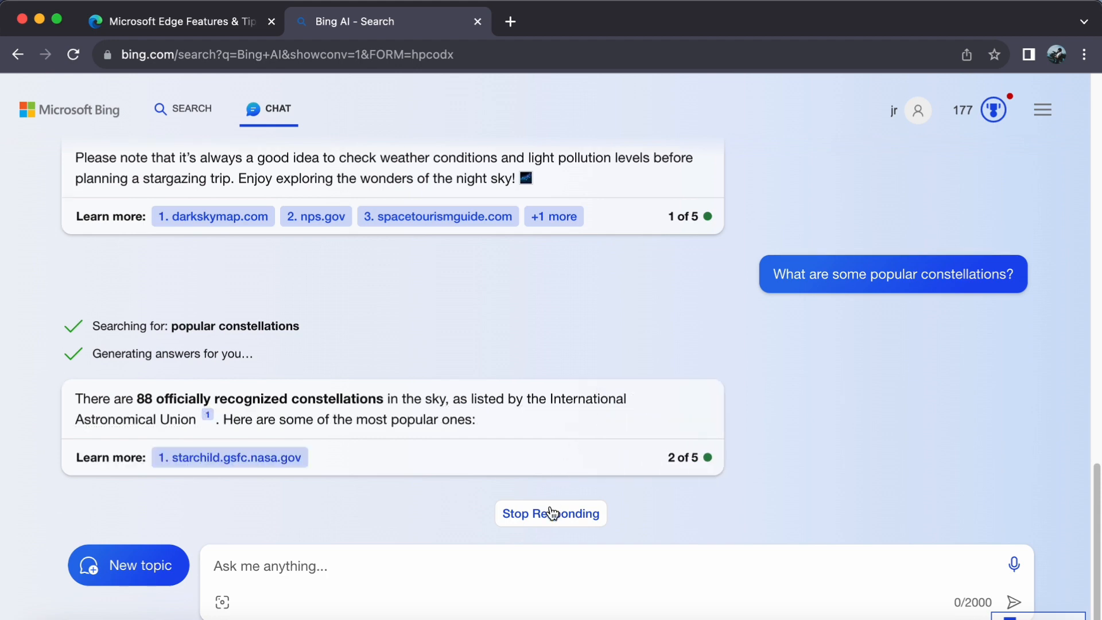
pyautogui.click(550, 514)
# Step: Start a new topic and ask the chat "mitsubishi cross2023 detail and price"
pyautogui.click(154, 566)
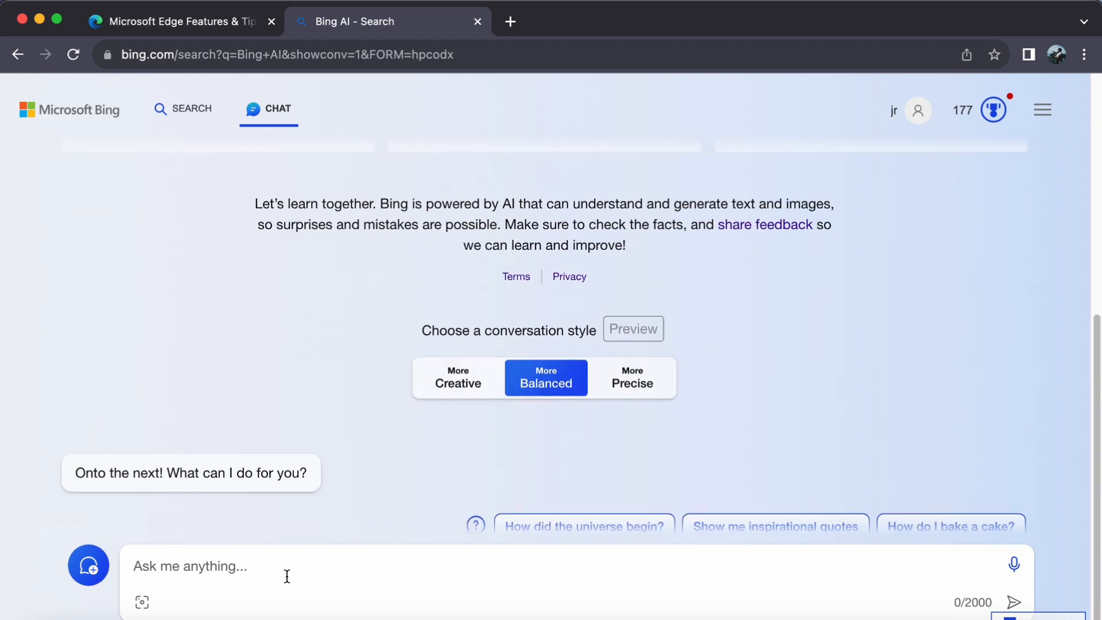
pyautogui.write('c')
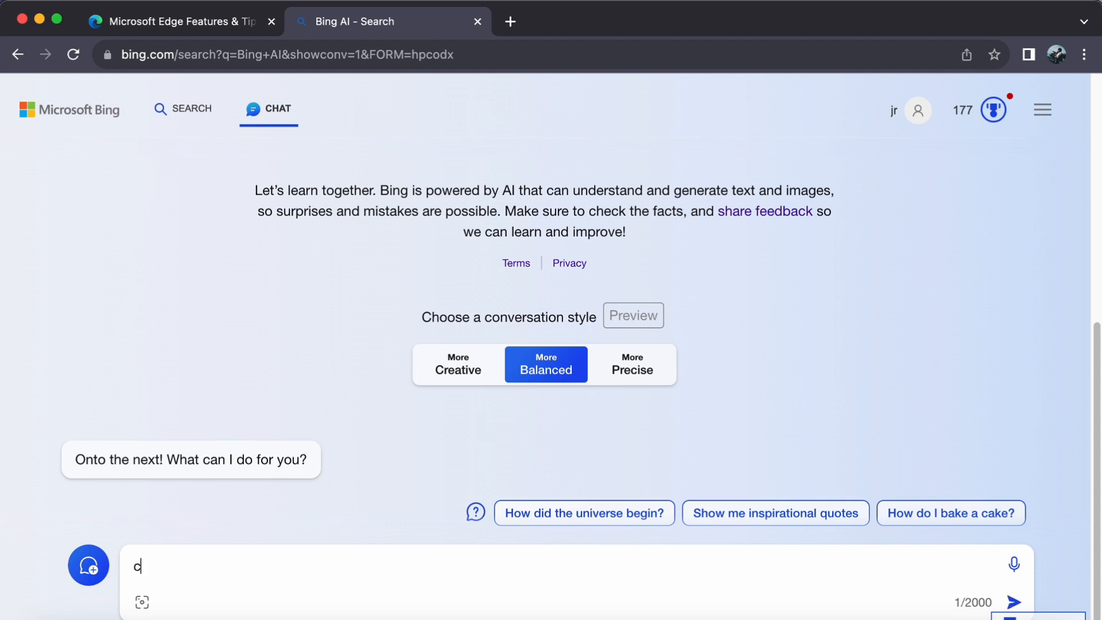
pyautogui.write('ar 2023 detail and price')
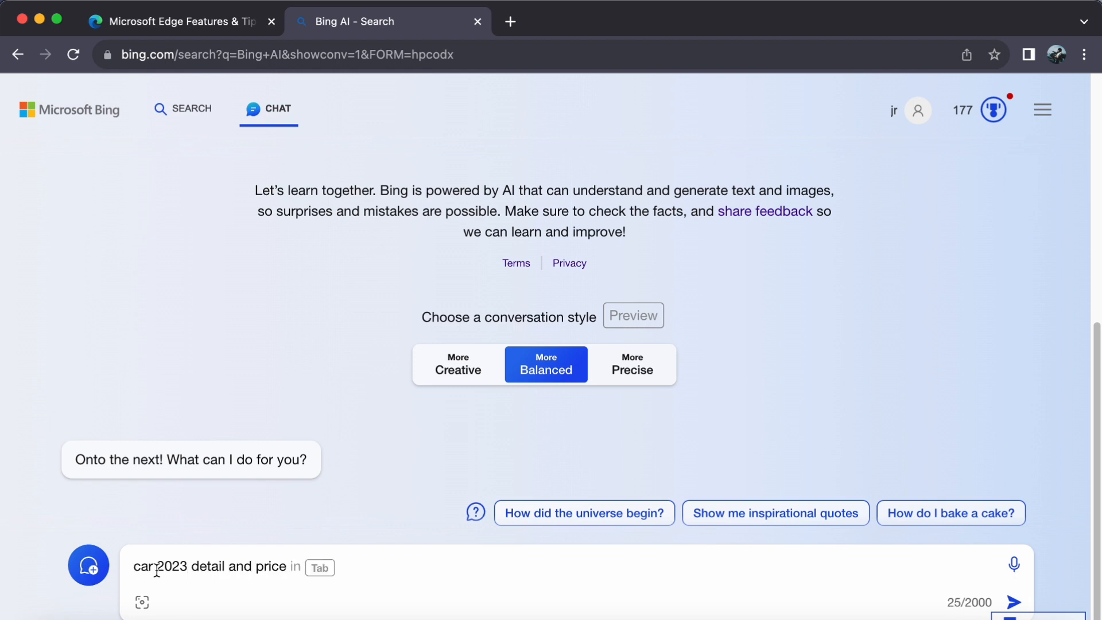
pyautogui.moveTo(157, 571); pyautogui.dragTo(118, 574)
pyautogui.write('mitsu')
pyautogui.write('bishi cros')
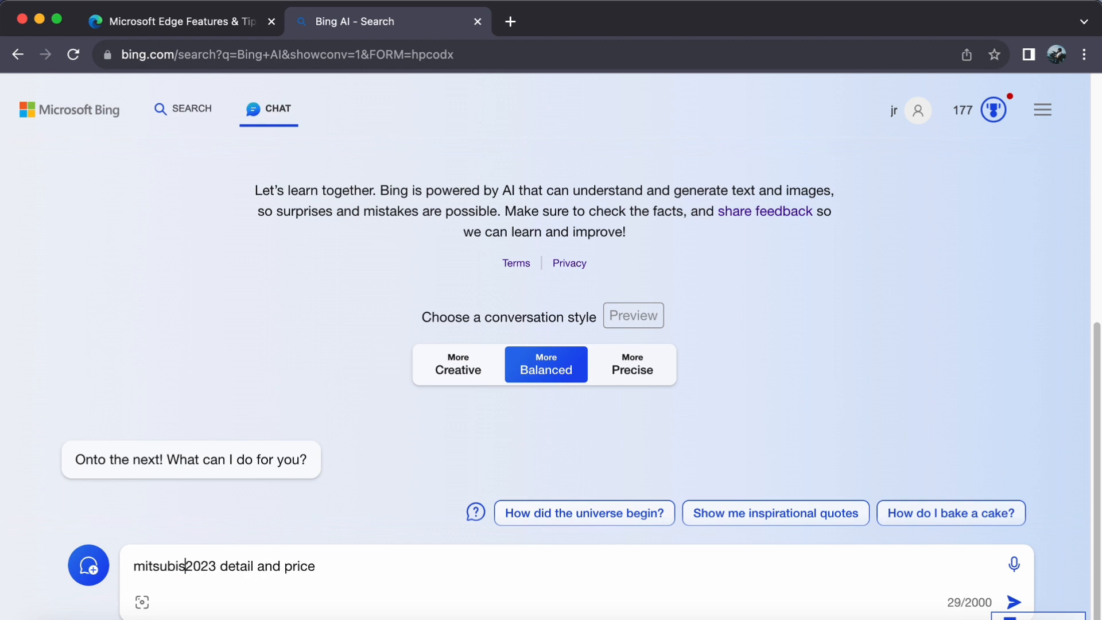
pyautogui.write('s')
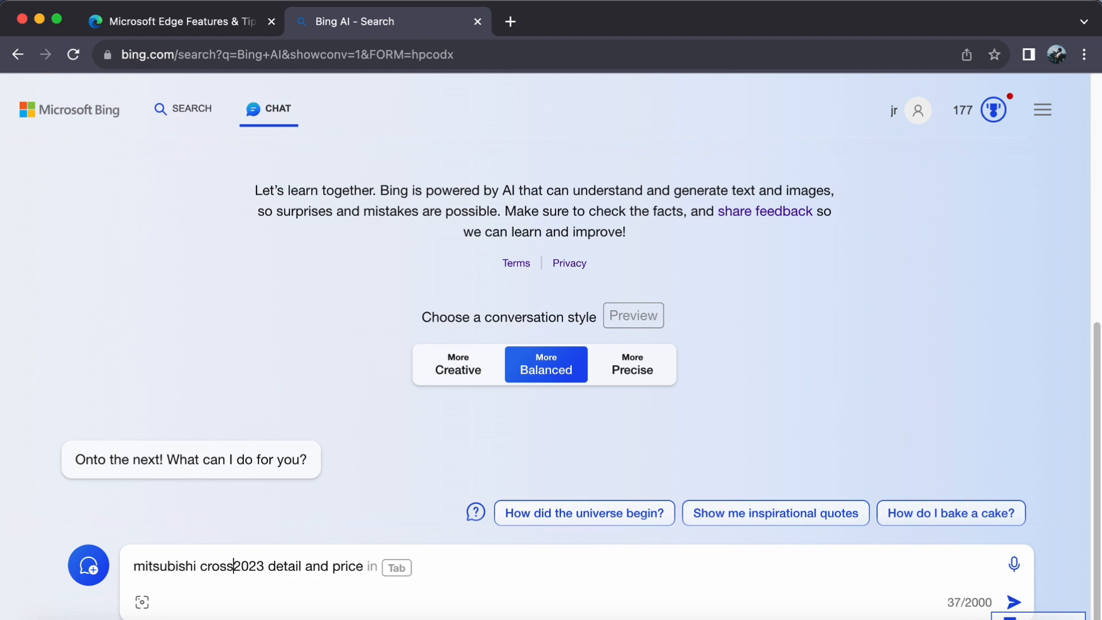
pyautogui.press('Return')
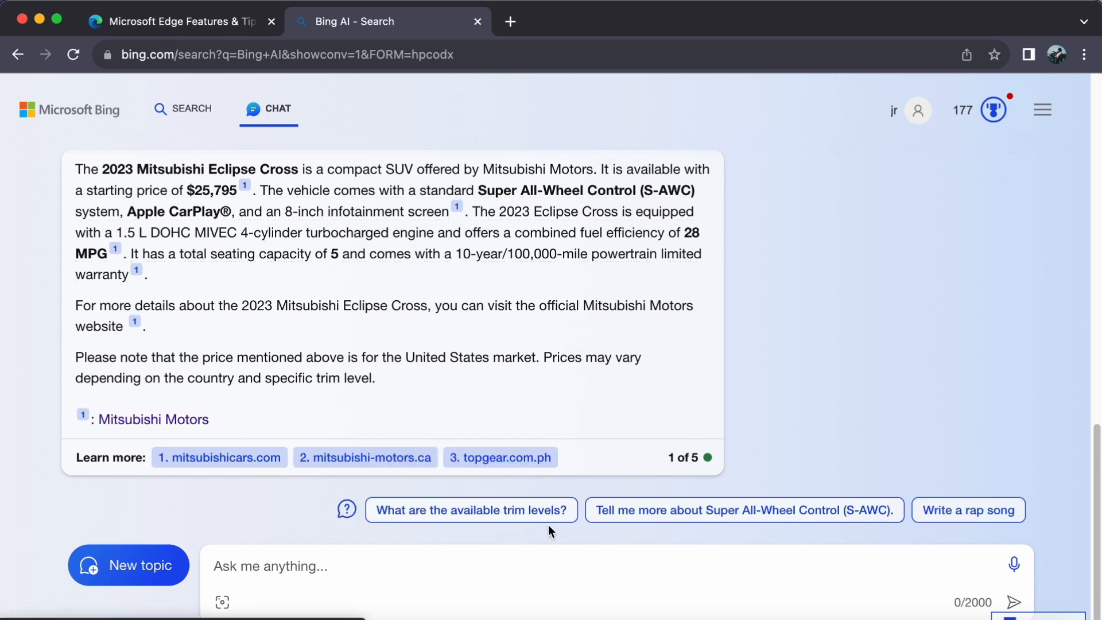
# Step: Start a new topic and ask the chat "how to us eimage prompt using midjourney"
pyautogui.click(417, 580)
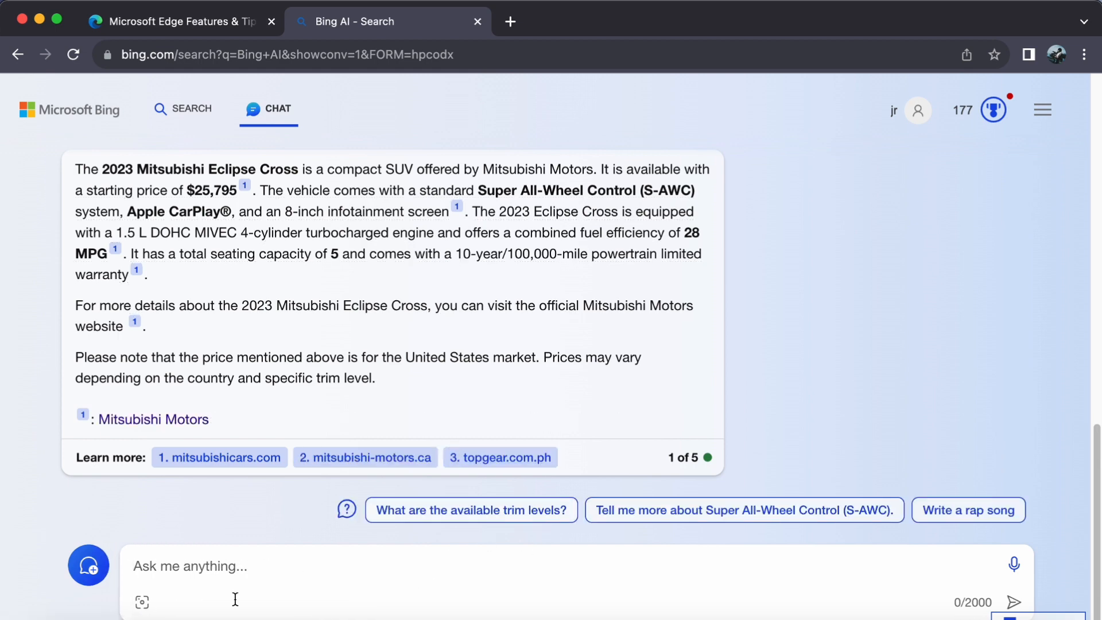
pyautogui.click(106, 568)
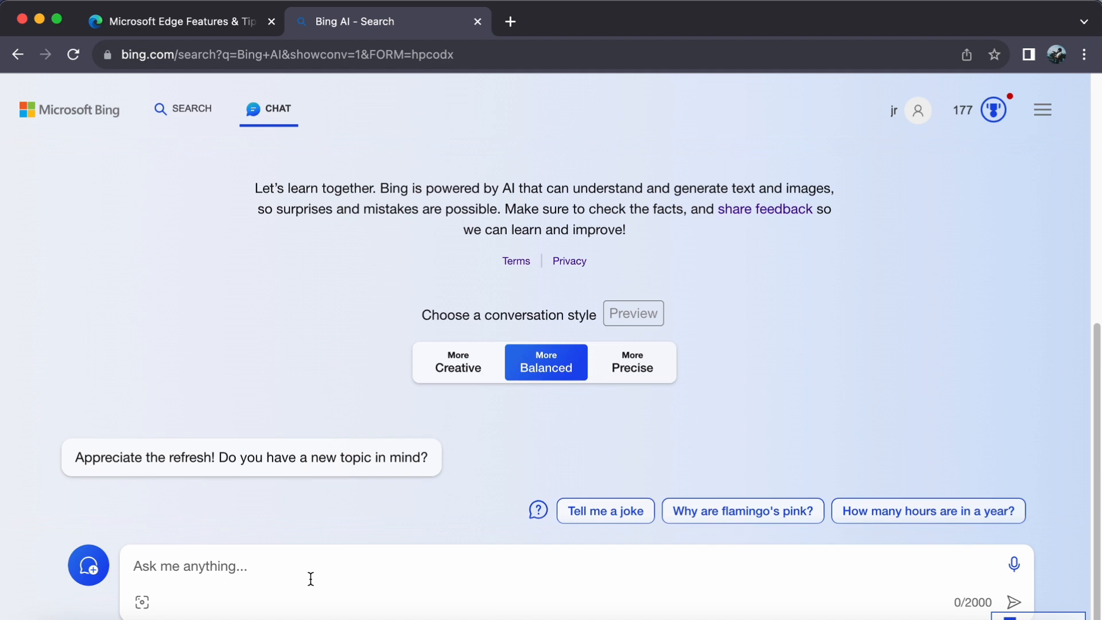
pyautogui.click(310, 579)
pyautogui.write('how t')
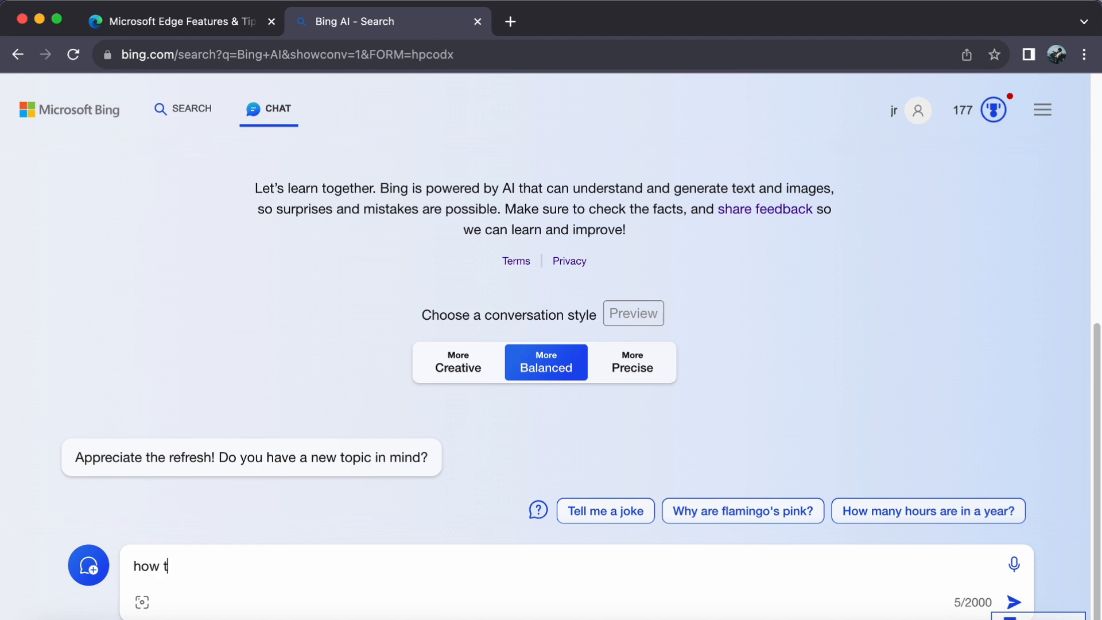
pyautogui.write('o us eimage prompt using midjourney')
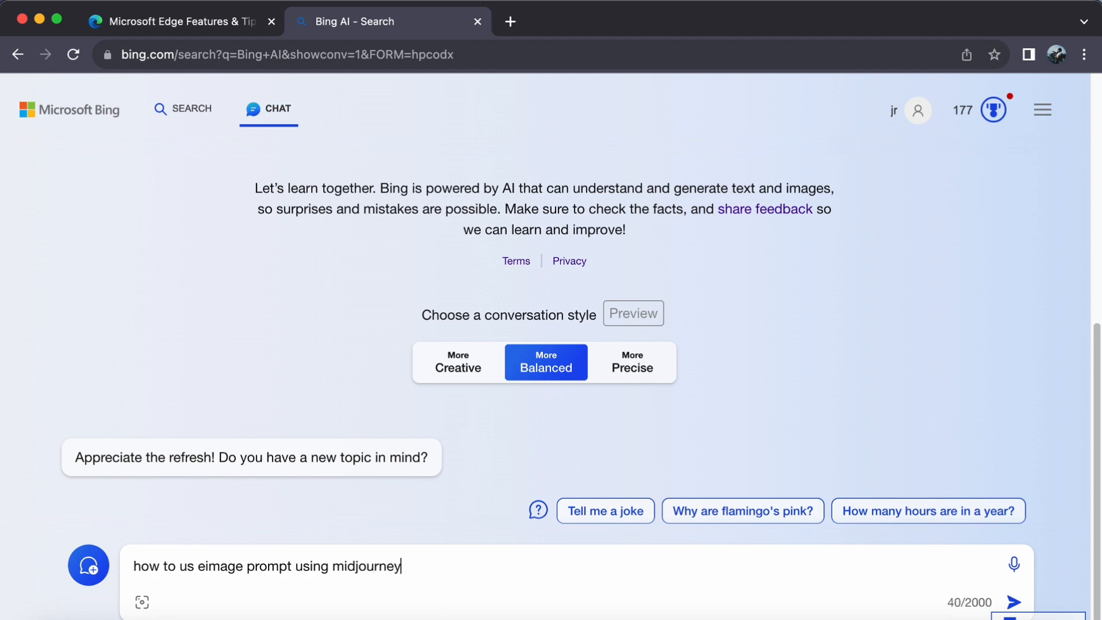
pyautogui.press('Return')
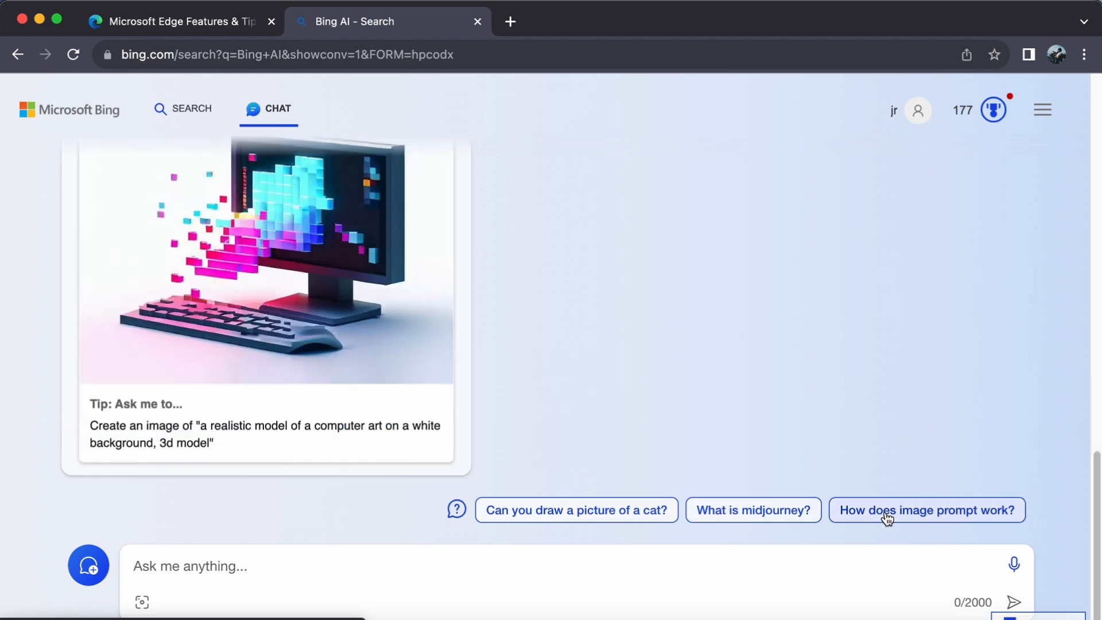
# Step: Send the suggested question "How does image prompt work?" and look over the generated images and the response
pyautogui.click(885, 511)
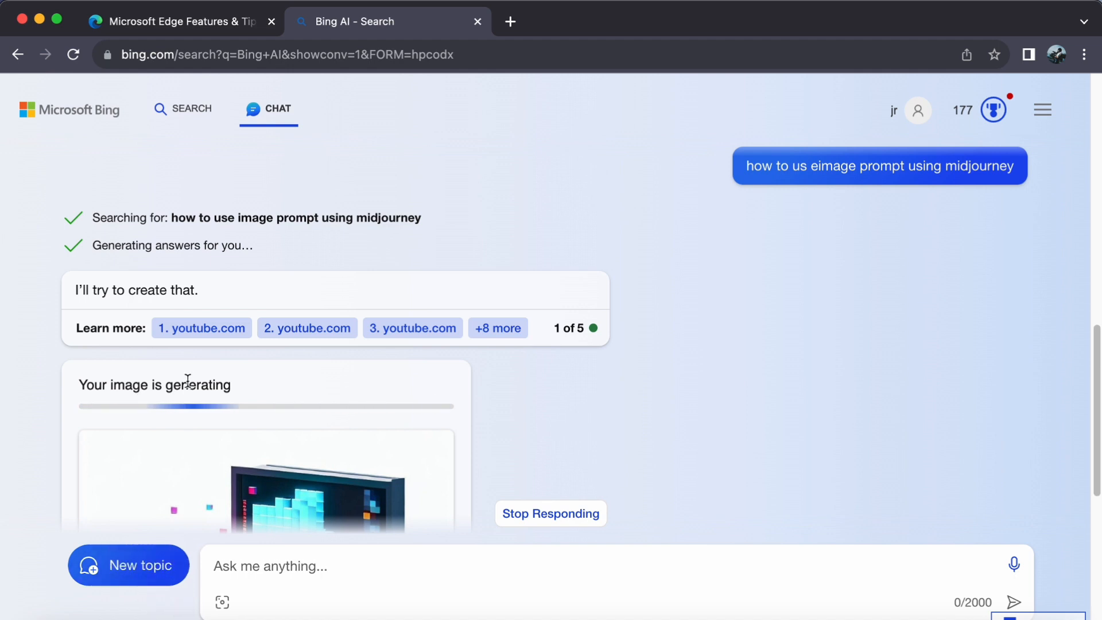
pyautogui.scroll(-2, 188, 380)
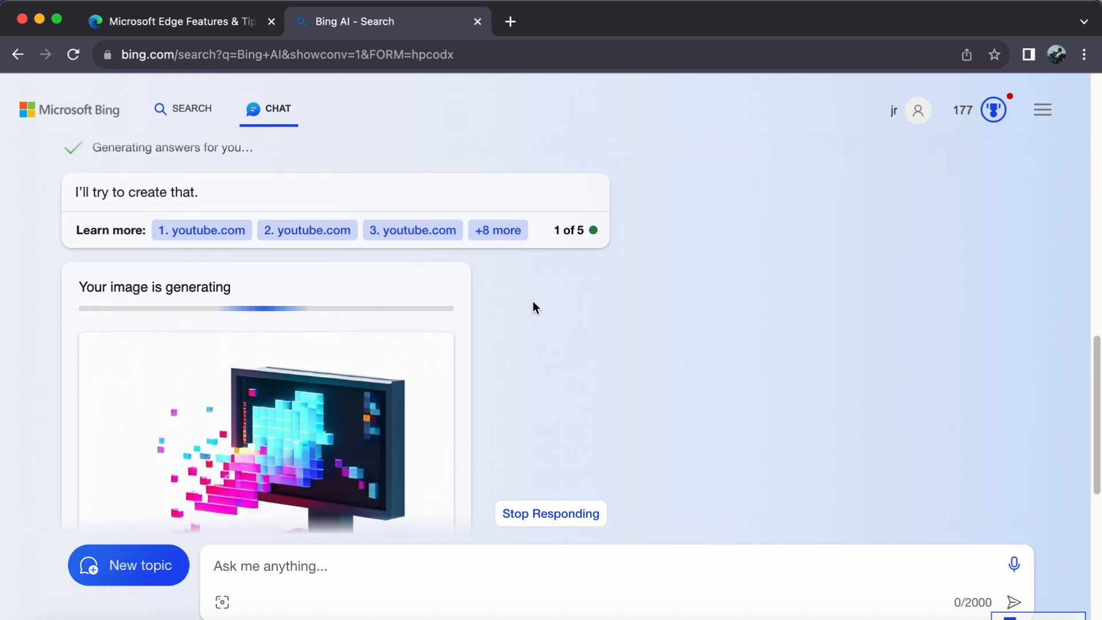
pyautogui.scroll(-1, 605, 326)
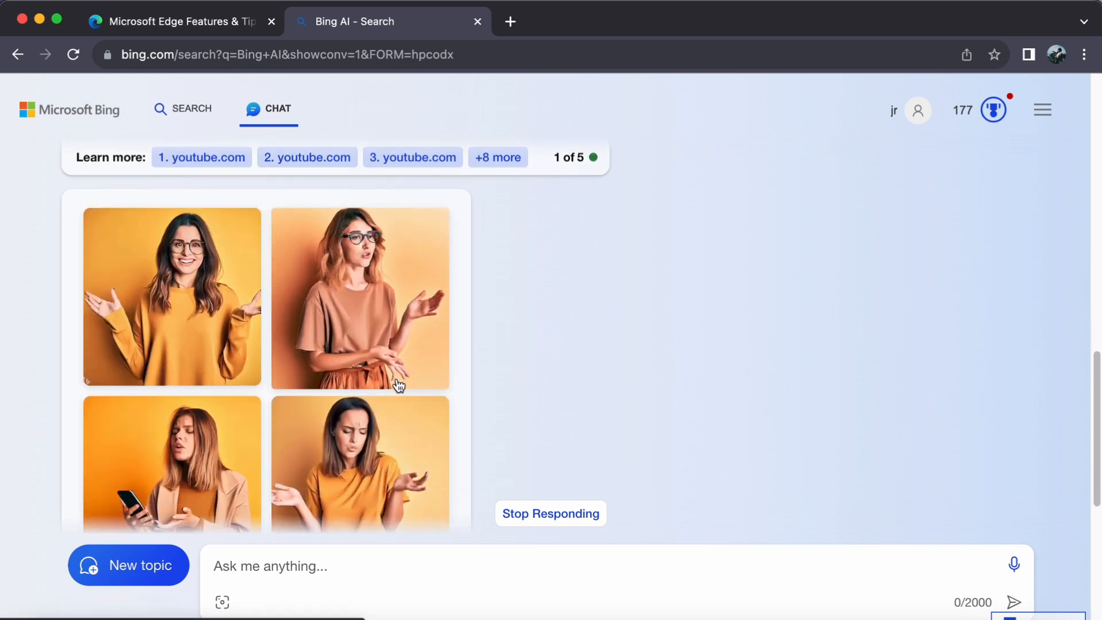
pyautogui.scroll(3, 398, 383)
pyautogui.scroll(-3, 469, 355)
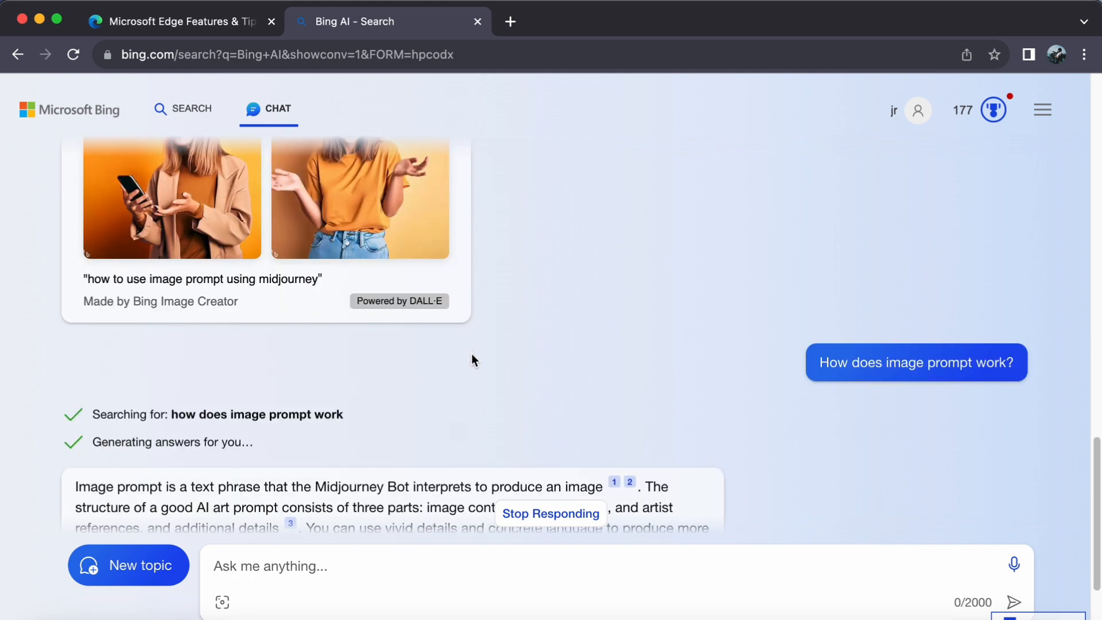